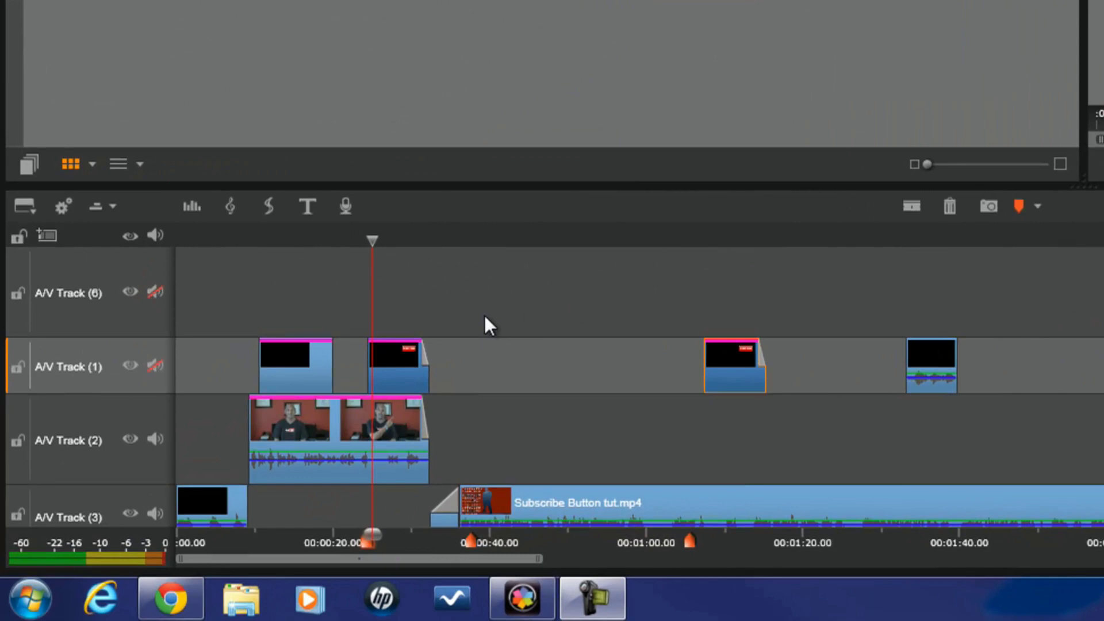
Copy the subscribe2.png clip with Ctrl+C, then again with the right-click Copy command.
{"action": "left_click", "coordinate": [403, 365]}
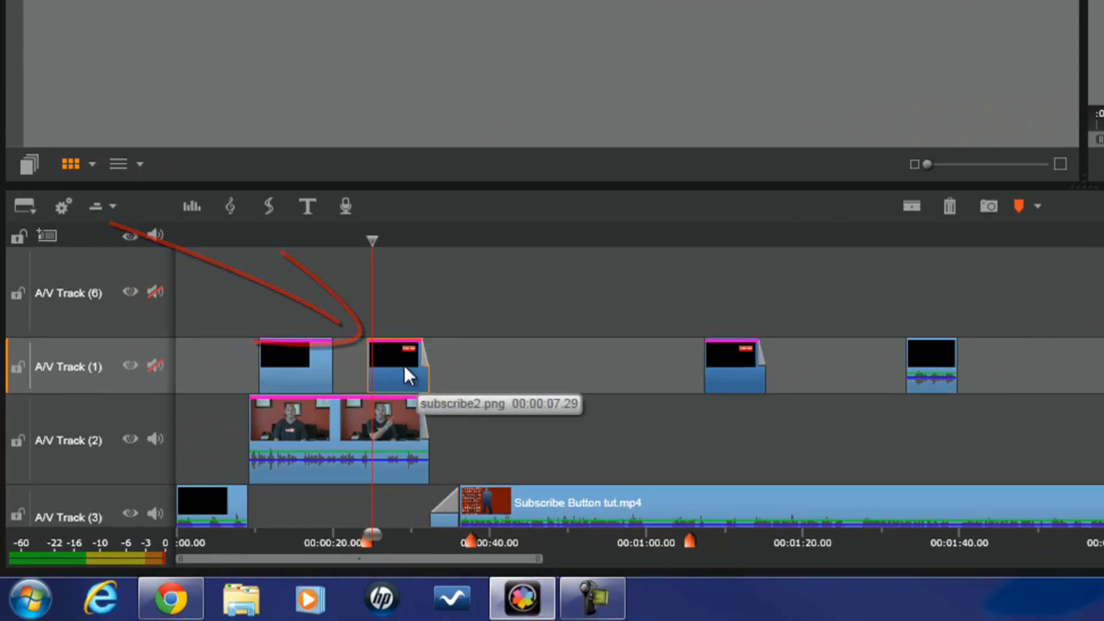
{"action": "key", "text": "ctrl+c"}
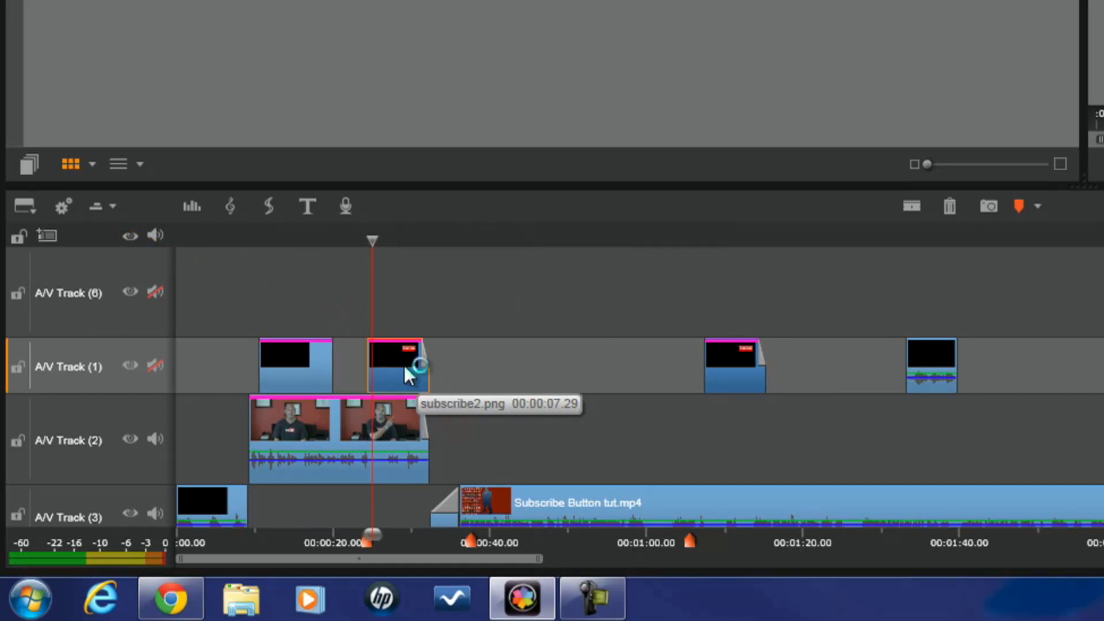
{"action": "right_click", "coordinate": [404, 365]}
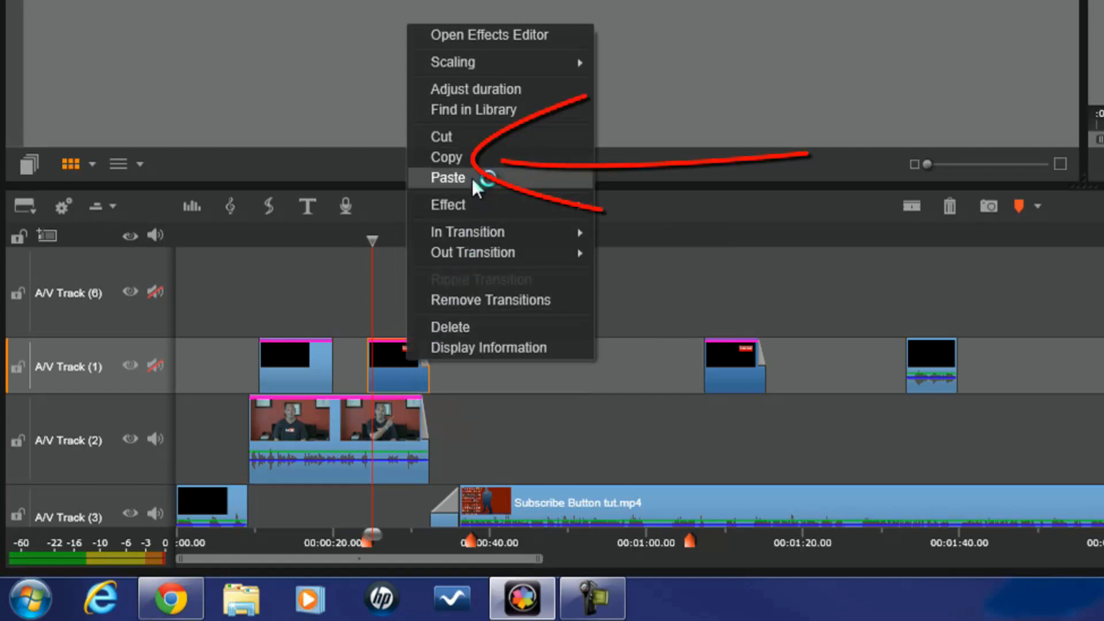
{"action": "left_click", "coordinate": [480, 159]}
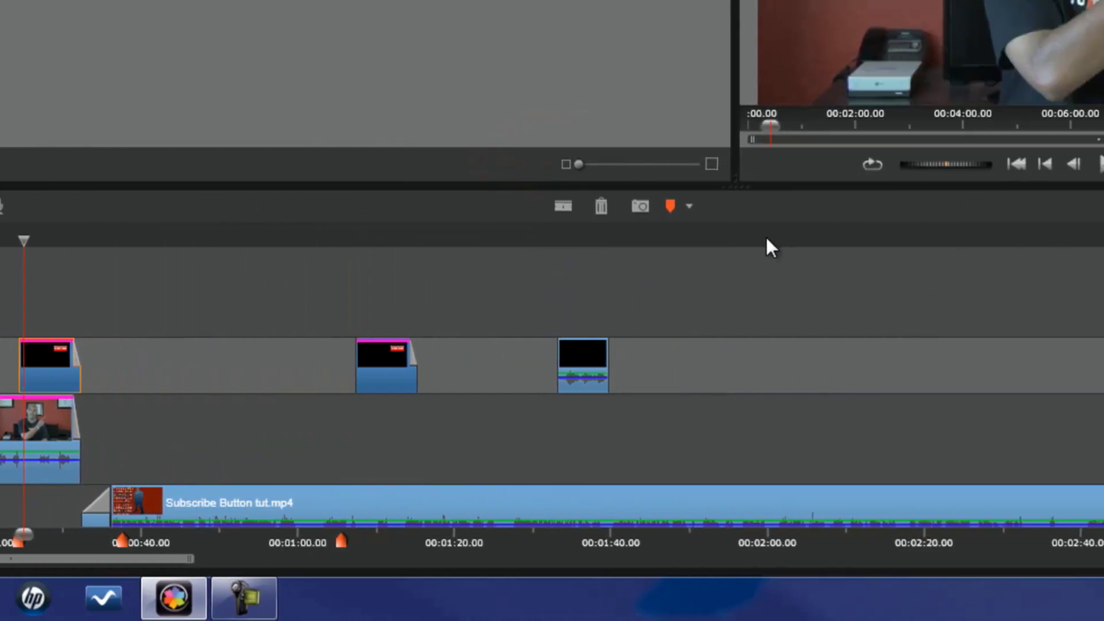
Set the playhead to 00:02:00 and paste the subscribe2.png copy onto the empty track there.
{"action": "left_click", "coordinate": [697, 238]}
{"action": "key", "text": "ctrl+v"}
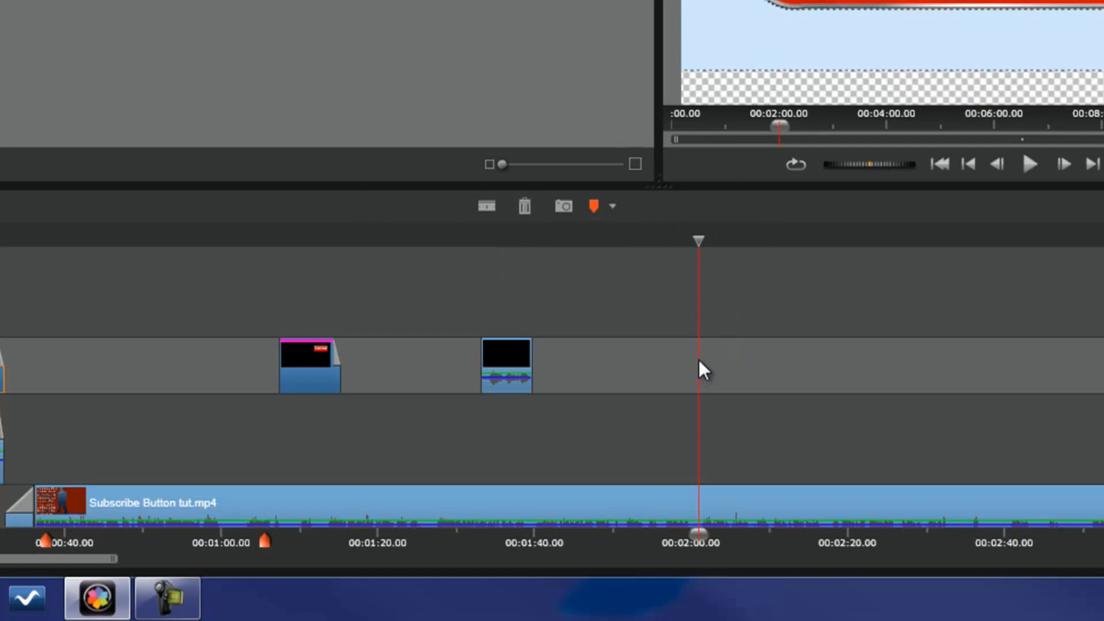
{"action": "right_click", "coordinate": [698, 360]}
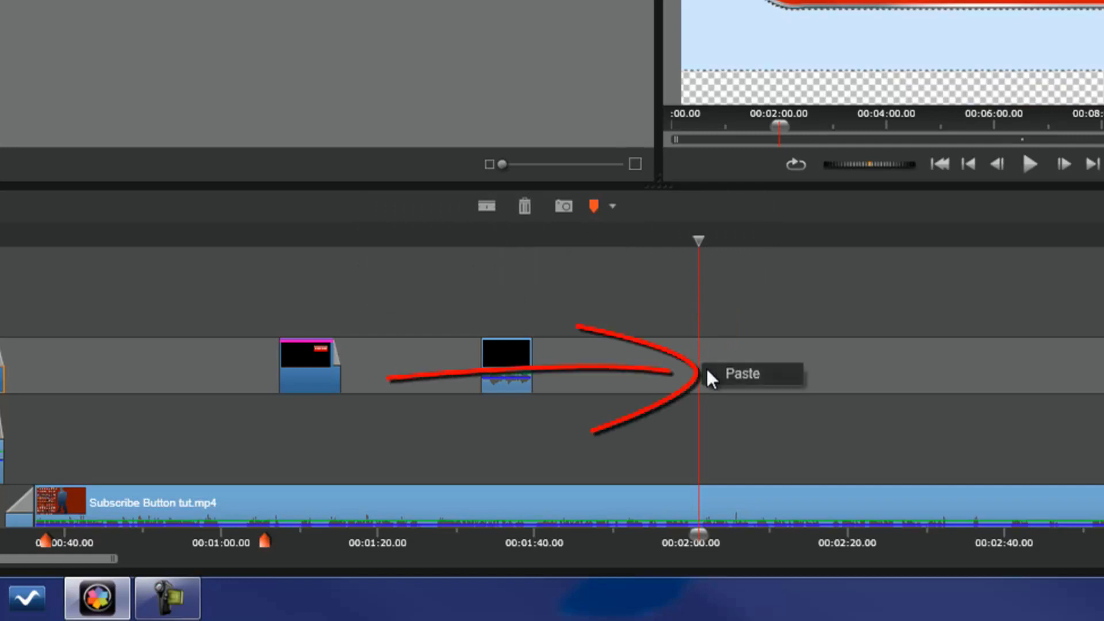
{"action": "left_click", "coordinate": [729, 374]}
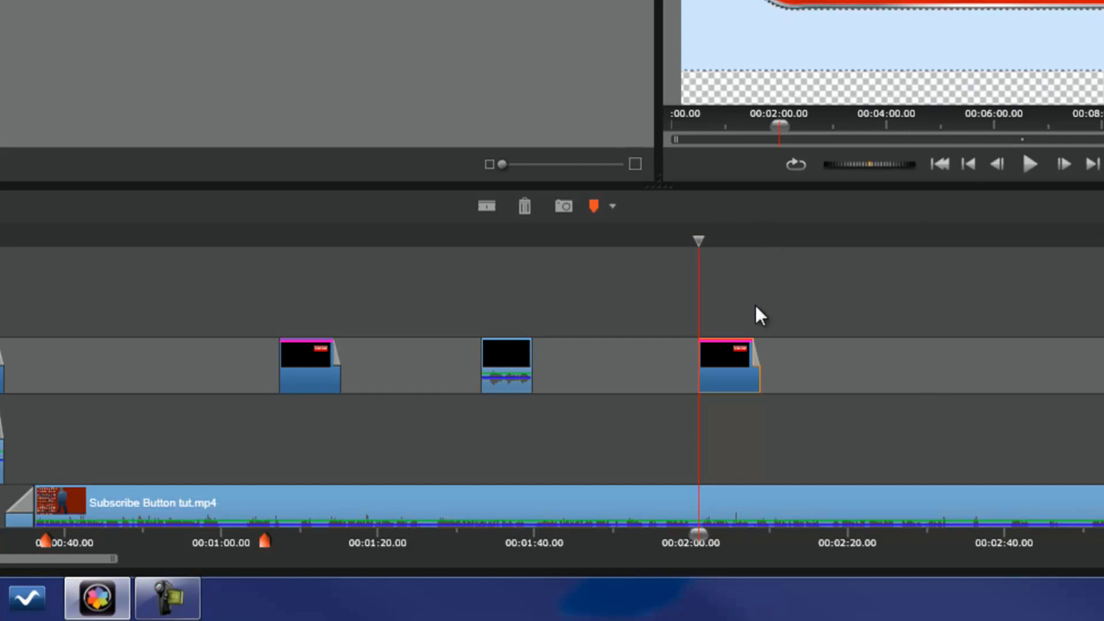
Nudge the pasted clip toward the track above, then Ctrl-drag a copy to about 00:02:20.
{"action": "left_click_drag", "start_coordinate": [752, 362], "coordinate": [723, 366]}
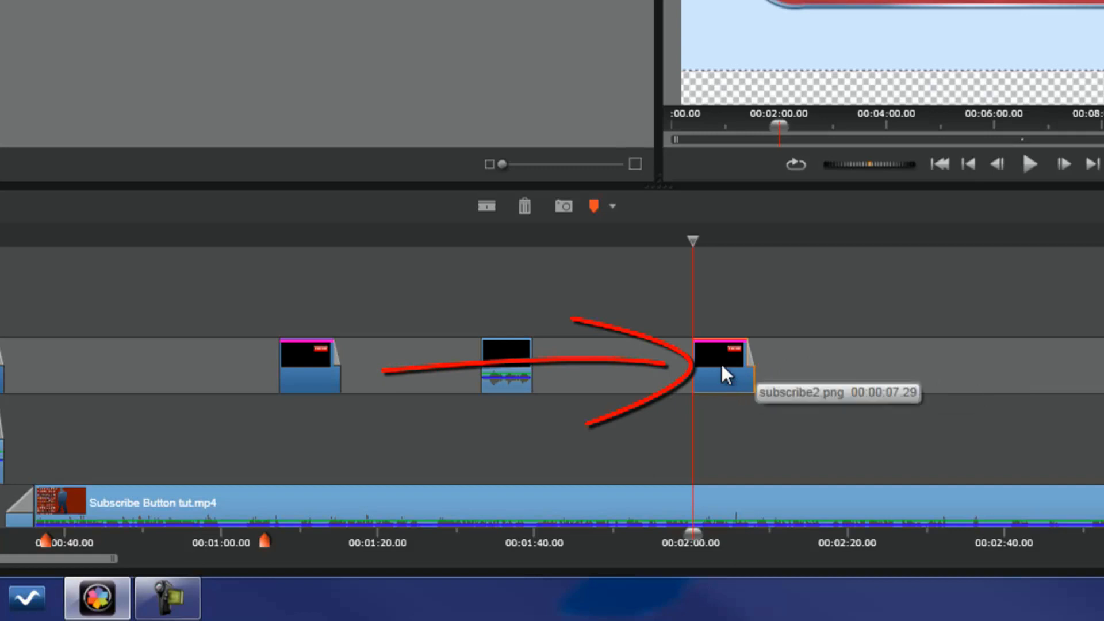
{"action": "key", "text": "ctrl"}
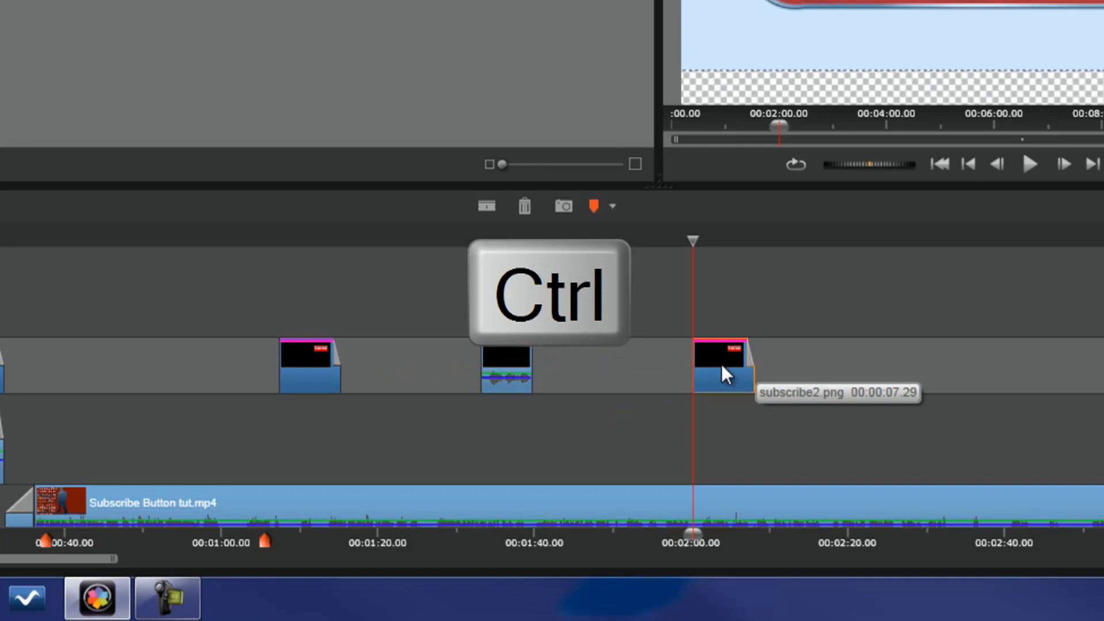
{"action": "left_click_drag", "start_coordinate": [726, 371], "coordinate": [1069, 330]}
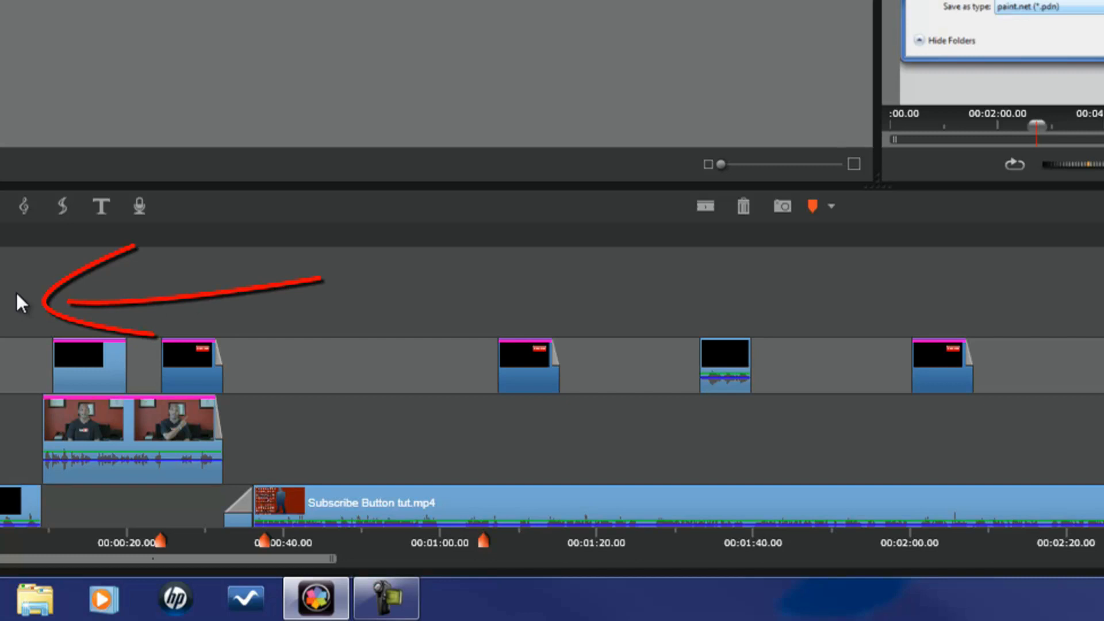
Marquee-select the two lower-third clips and the webcam clip and copy them.
{"action": "left_click_drag", "start_coordinate": [43, 385], "coordinate": [272, 446]}
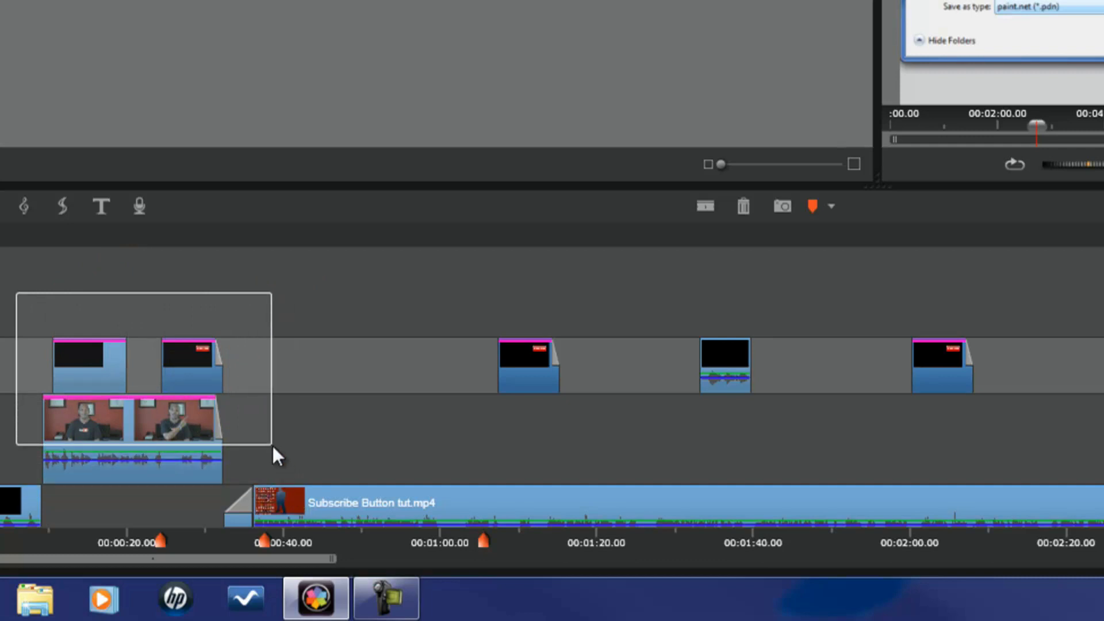
{"action": "left_click_drag", "start_coordinate": [273, 446], "coordinate": [272, 446]}
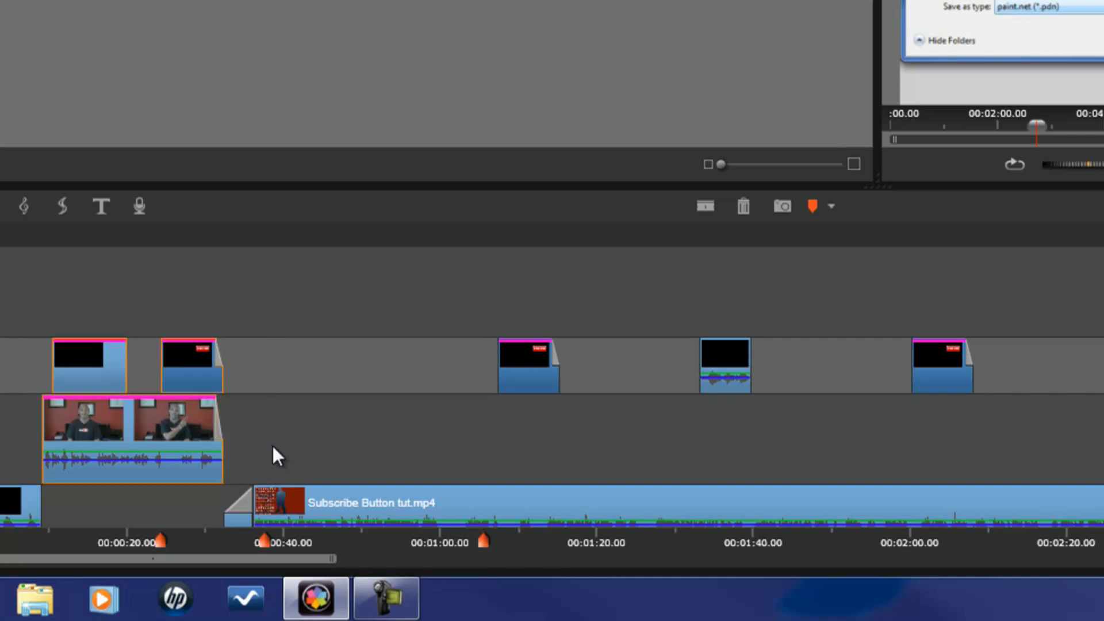
{"action": "key", "text": "ctrl+c"}
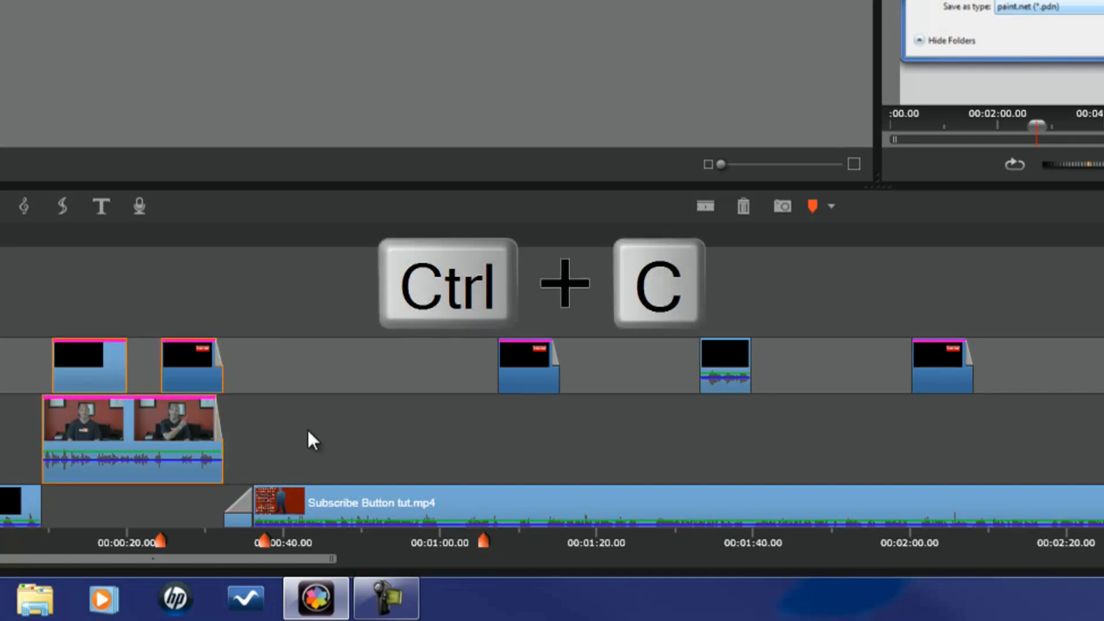
Paste the three-clip group near 00:01:40, then Ctrl-drag a copy right to about 00:02:40.
{"action": "left_click", "coordinate": [799, 234]}
{"action": "key", "text": "ctrl+v"}
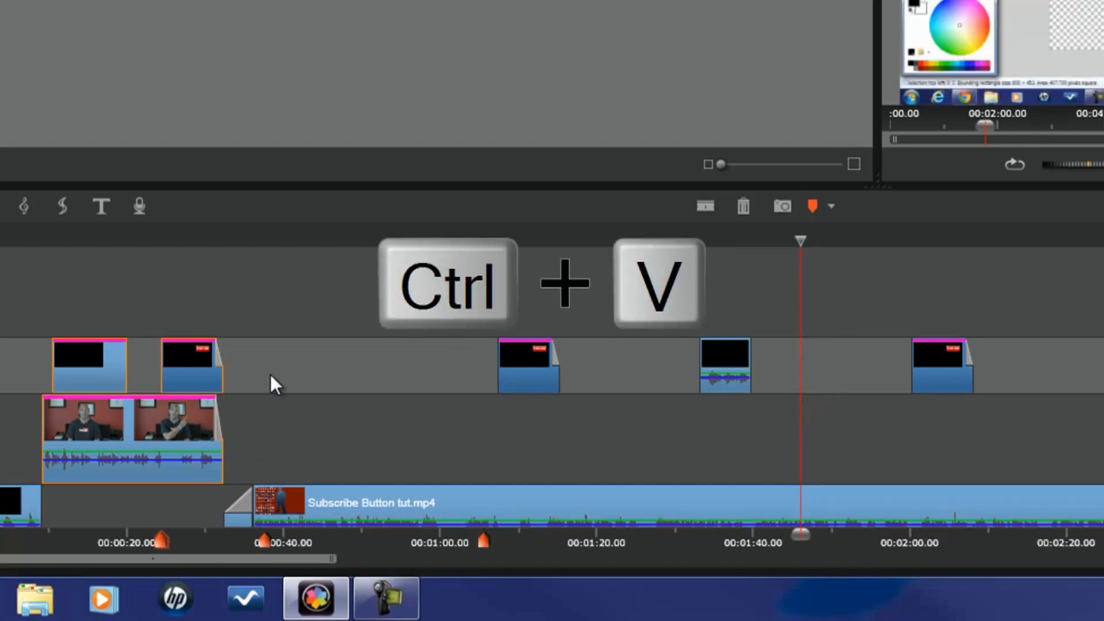
{"action": "key", "text": "ctrl"}
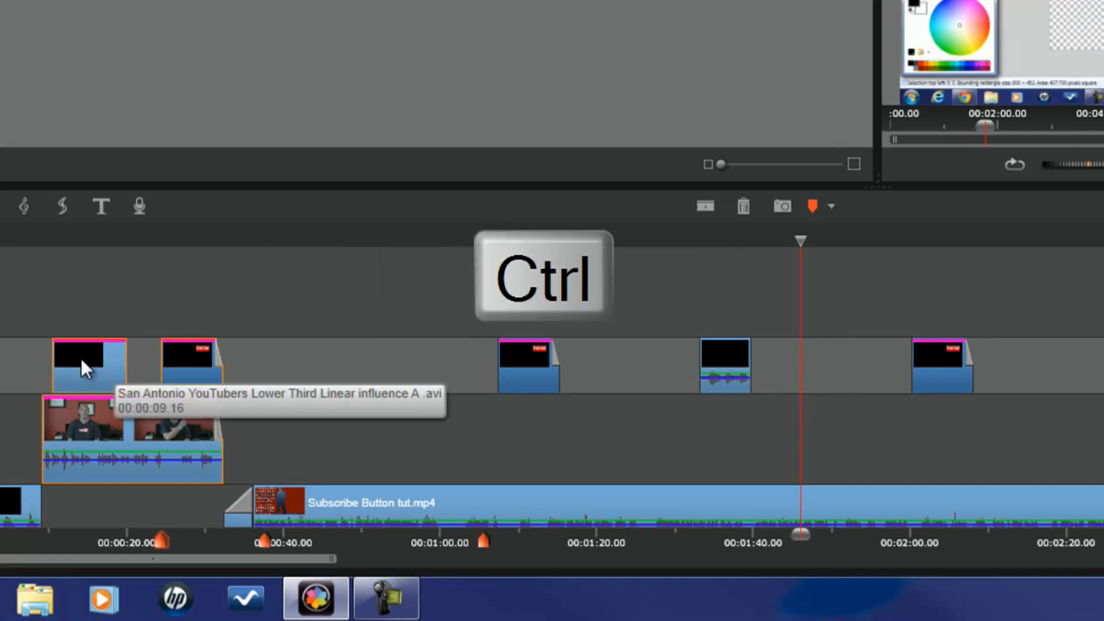
{"action": "left_click_drag", "start_coordinate": [81, 357], "coordinate": [679, 271]}
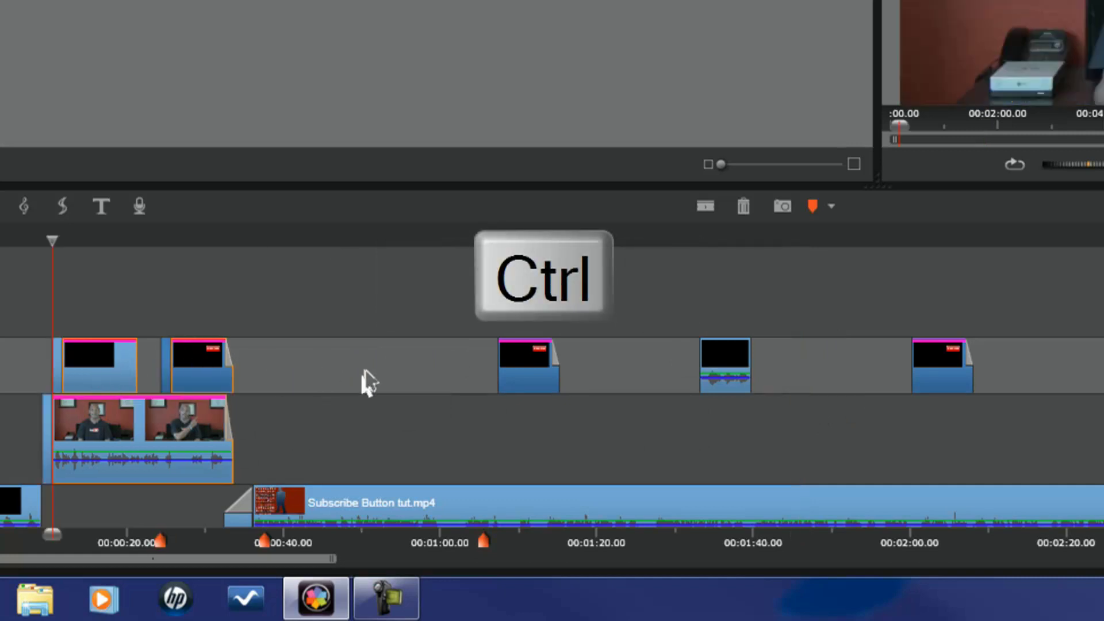
{"action": "left_click_drag", "start_coordinate": [580, 279], "coordinate": [980, 347]}
{"action": "mouse_move", "coordinate": [640, 345]}
{"action": "left_mouse_down"}
{"action": "mouse_move", "coordinate": [698, 377]}
{"action": "mouse_move", "coordinate": [765, 387]}
{"action": "mouse_move", "coordinate": [740, 382]}
{"action": "left_mouse_up"}
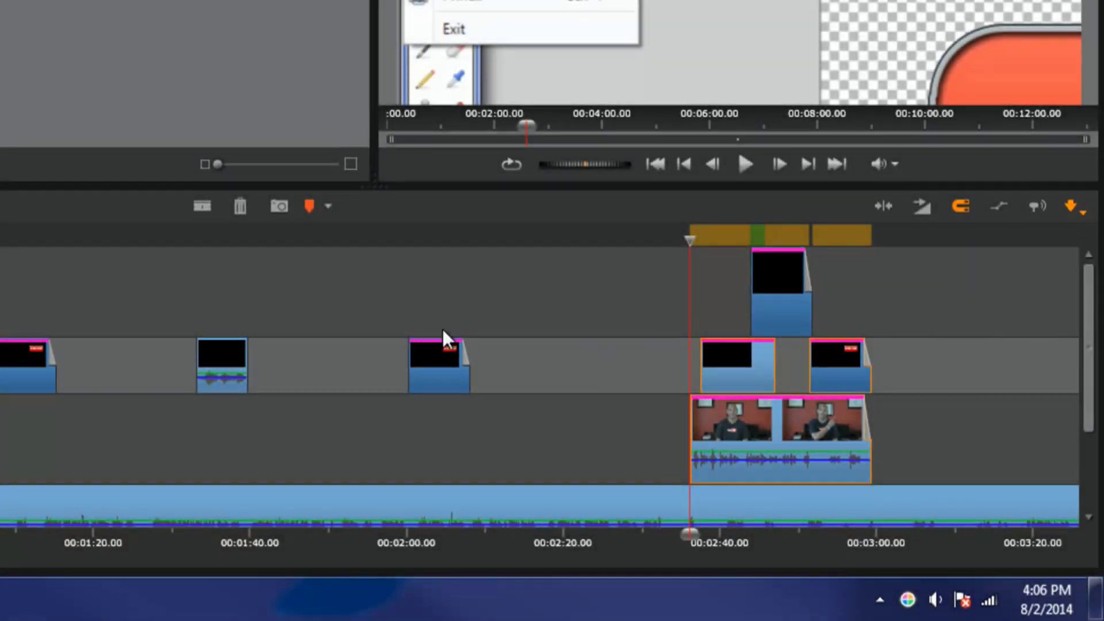
Drag the top-track clip back to about 00:01:43, then reposition it in Smart mode.
{"action": "left_click_drag", "start_coordinate": [794, 302], "coordinate": [333, 291]}
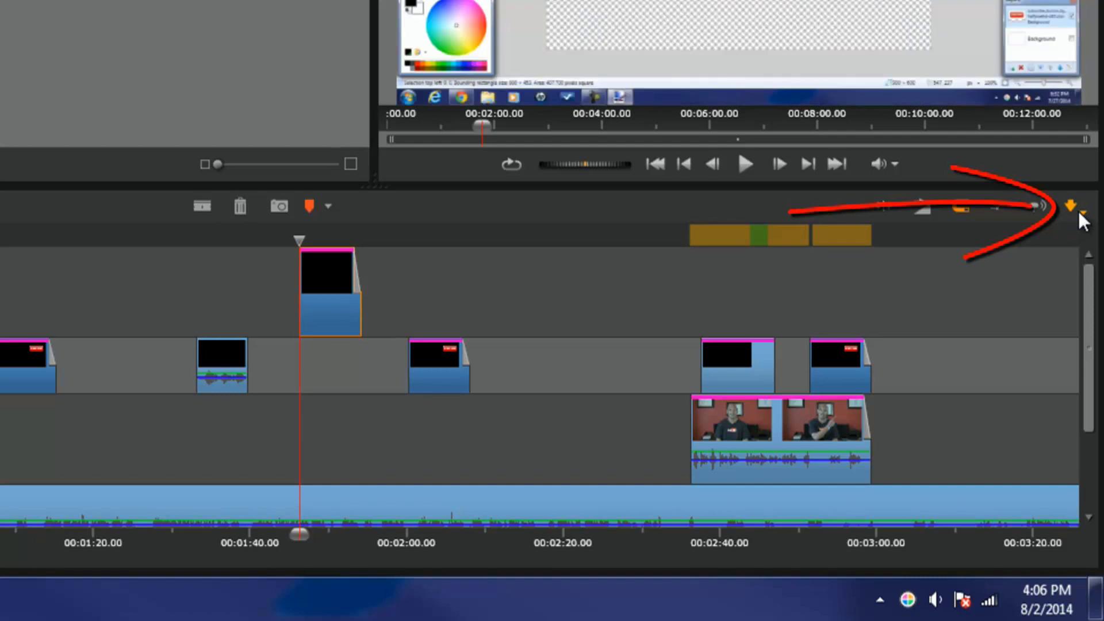
{"action": "left_click", "coordinate": [1079, 212]}
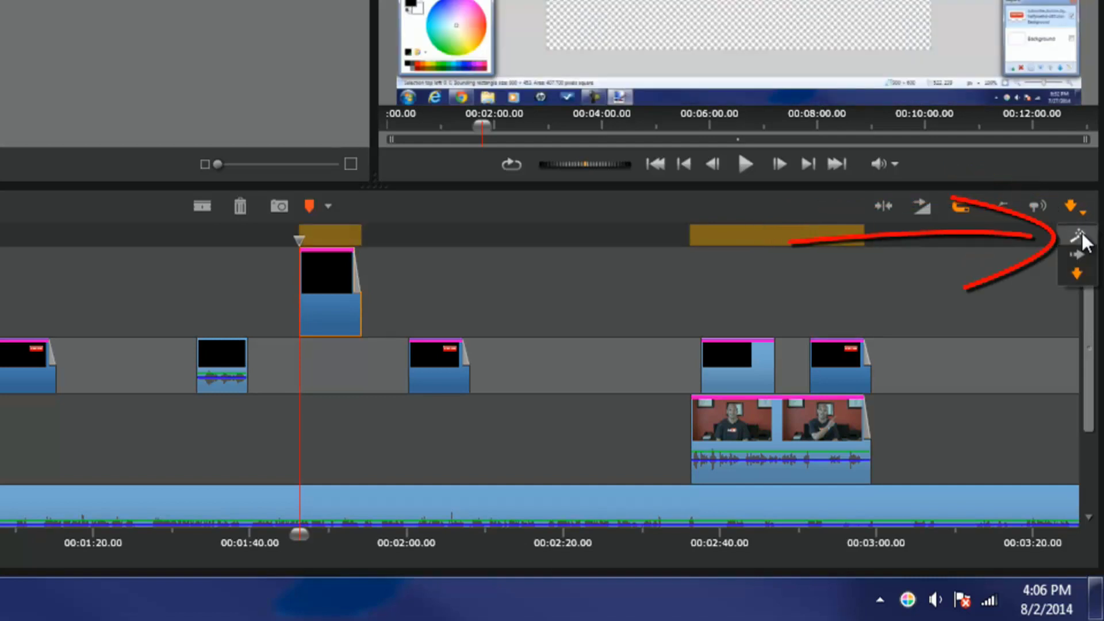
{"action": "left_click", "coordinate": [1079, 234]}
{"action": "left_click_drag", "start_coordinate": [338, 281], "coordinate": [560, 285]}
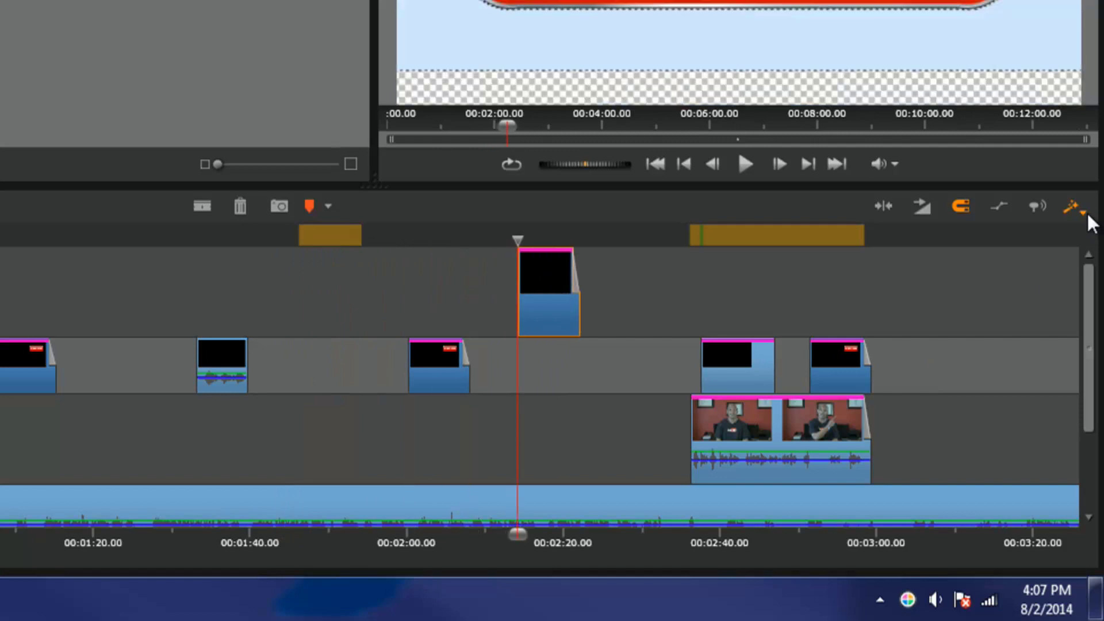
Test moving the clip in Insert mode, then switch to Overwrite mode and drop it into the middle track.
{"action": "left_click", "coordinate": [1083, 212]}
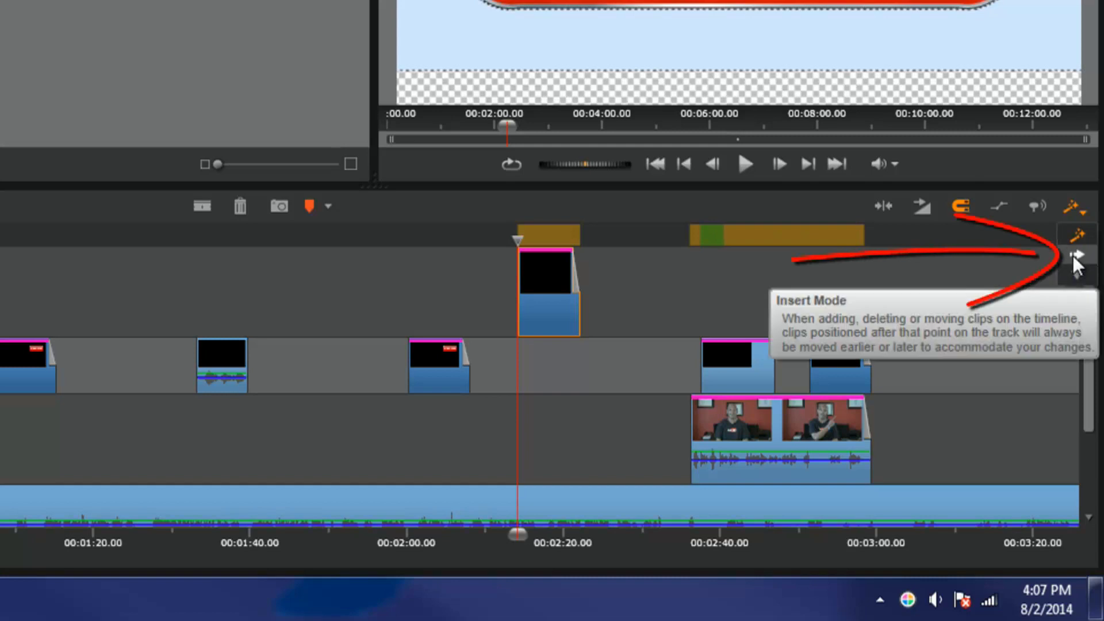
{"action": "left_click", "coordinate": [1071, 254]}
{"action": "left_click_drag", "start_coordinate": [550, 288], "coordinate": [575, 302]}
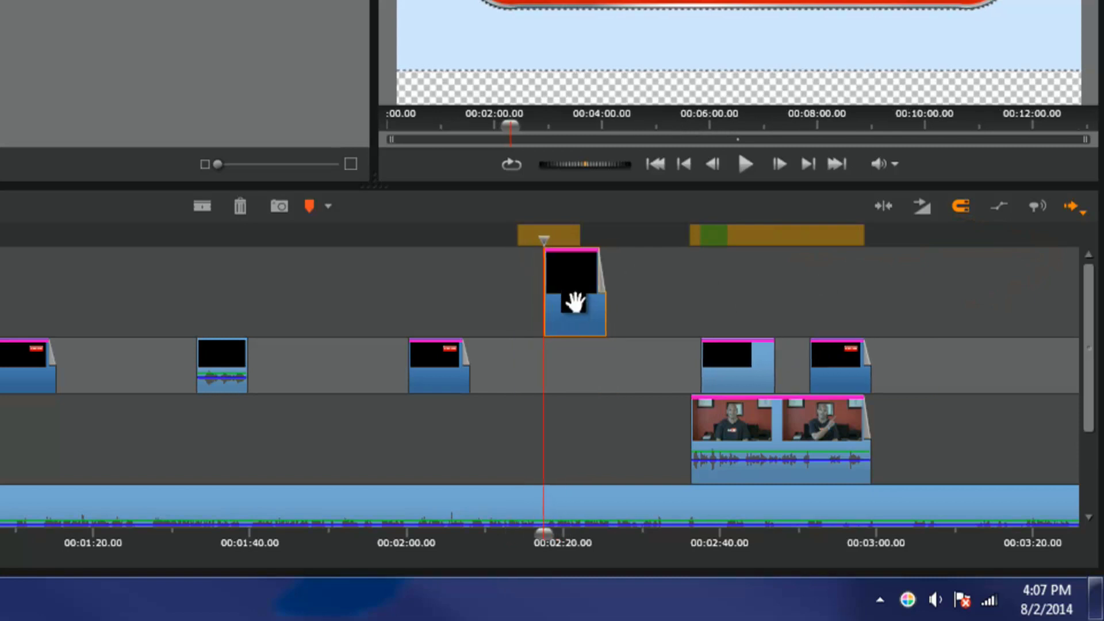
{"action": "left_click", "coordinate": [1084, 211]}
{"action": "left_click", "coordinate": [1075, 273]}
{"action": "mouse_move", "coordinate": [576, 310]}
{"action": "left_mouse_down"}
{"action": "mouse_move", "coordinate": [577, 347]}
{"action": "mouse_move", "coordinate": [574, 327]}
{"action": "left_mouse_up"}
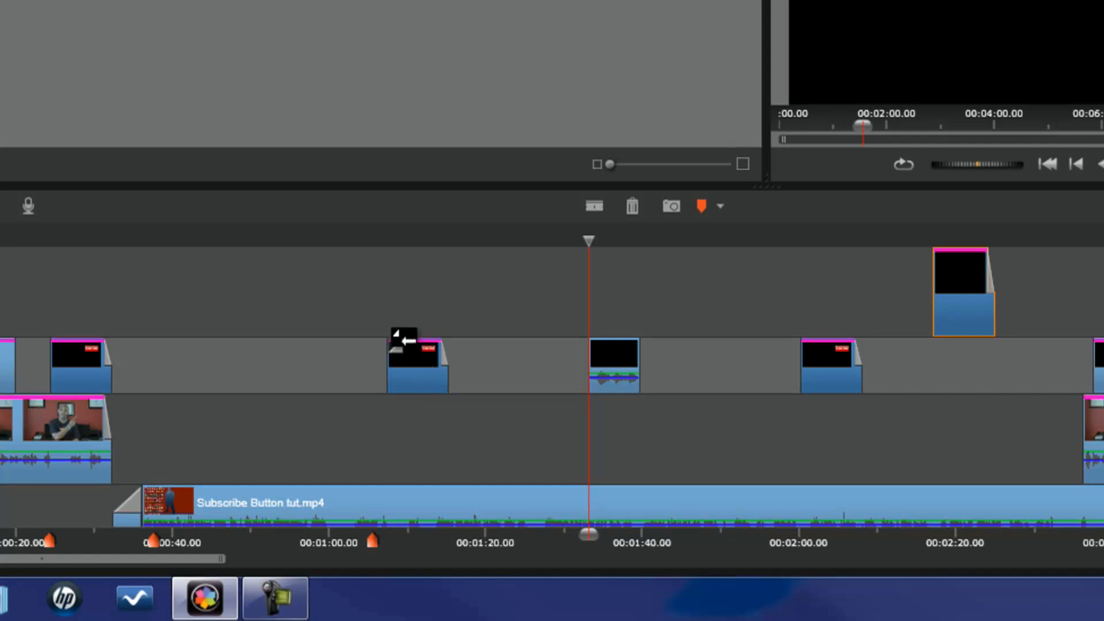
Drag the top-left fade handle of the subscribe2.png clip near 1:07 inward to add a fade-in.
{"action": "left_click_drag", "start_coordinate": [391, 339], "coordinate": [398, 345]}
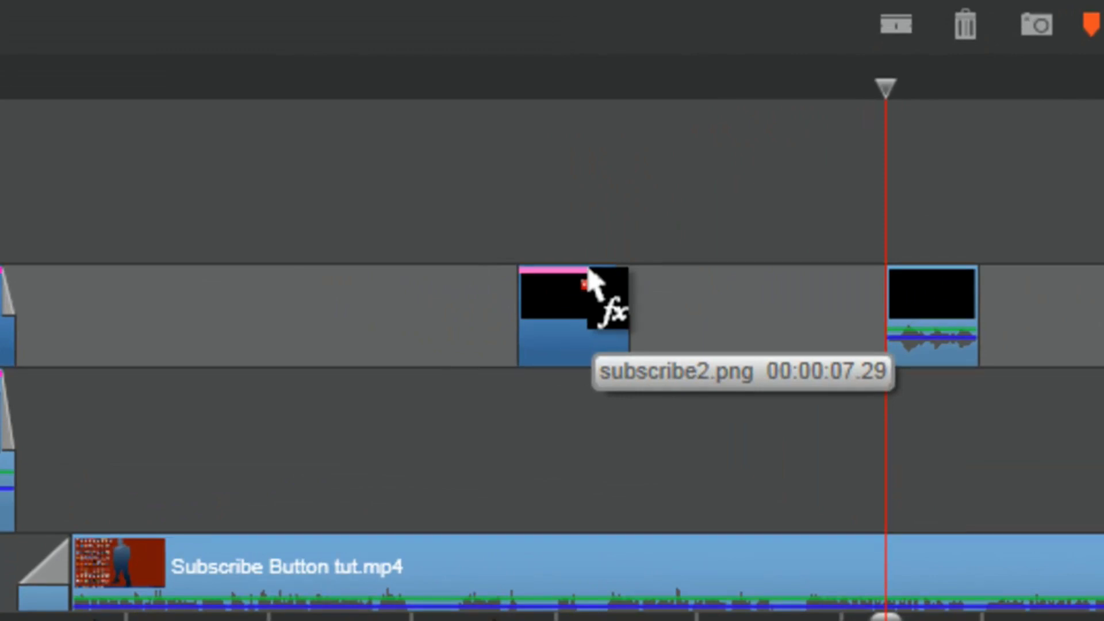
Use Effect > Copy All on subscribe2.png, then paste the effects onto VESG_Video_Intro_Low.mp4.
{"action": "right_click", "coordinate": [593, 281]}
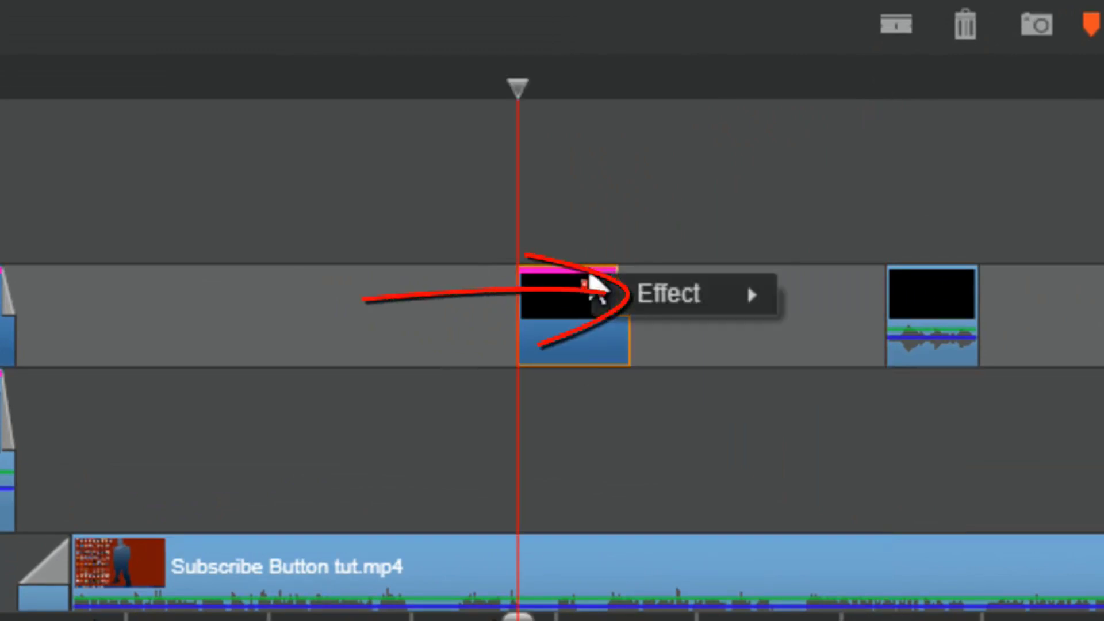
{"action": "mouse_move", "coordinate": [648, 293]}
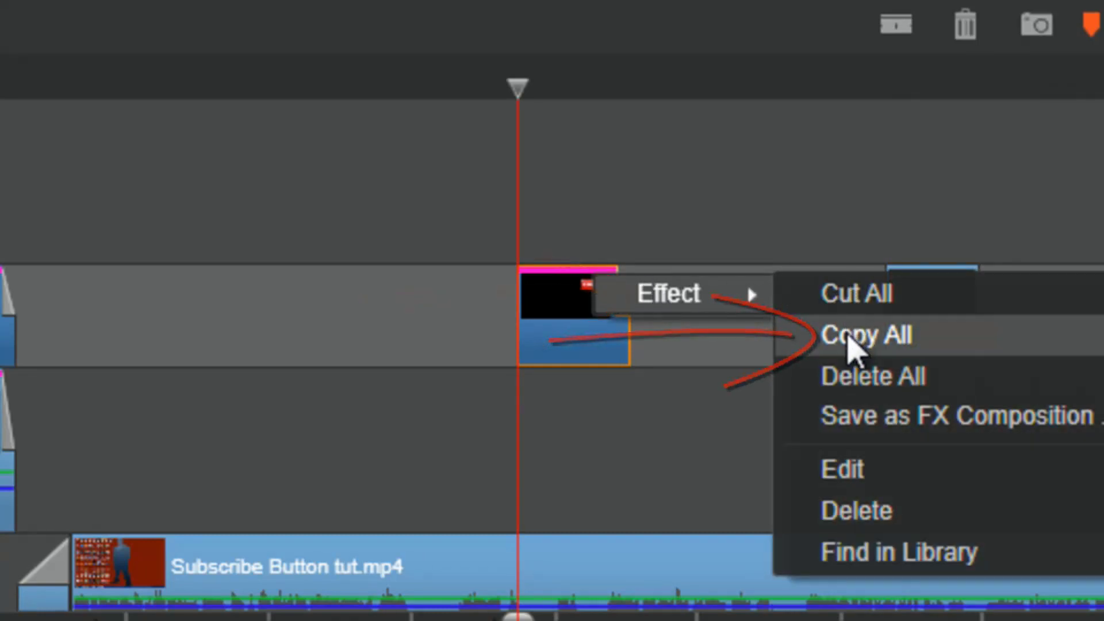
{"action": "left_click", "coordinate": [851, 336]}
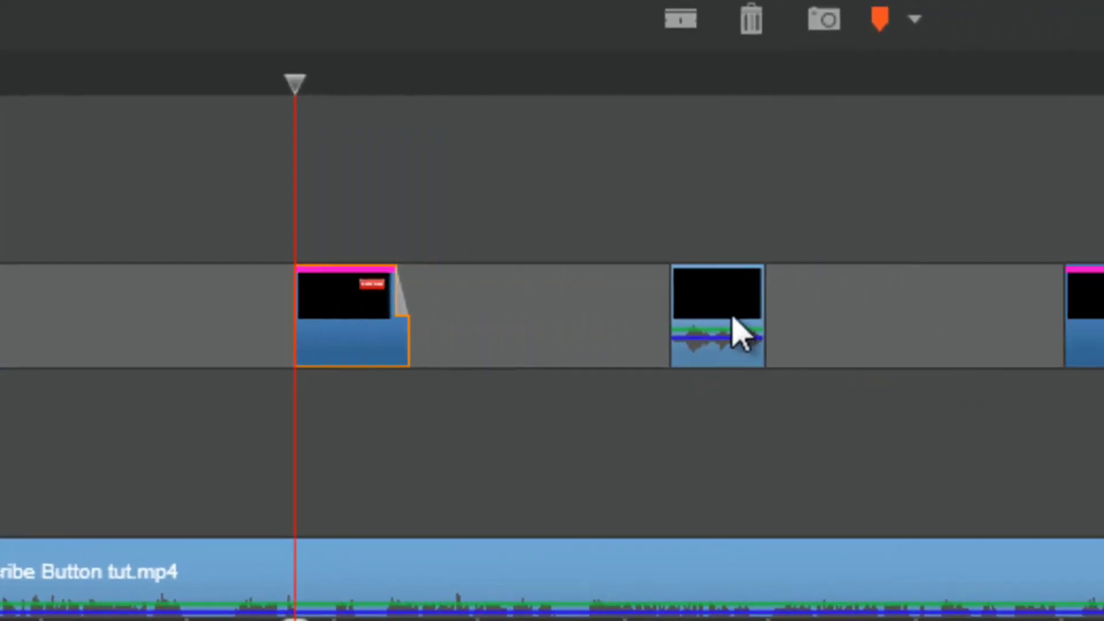
{"action": "left_click", "coordinate": [572, 331]}
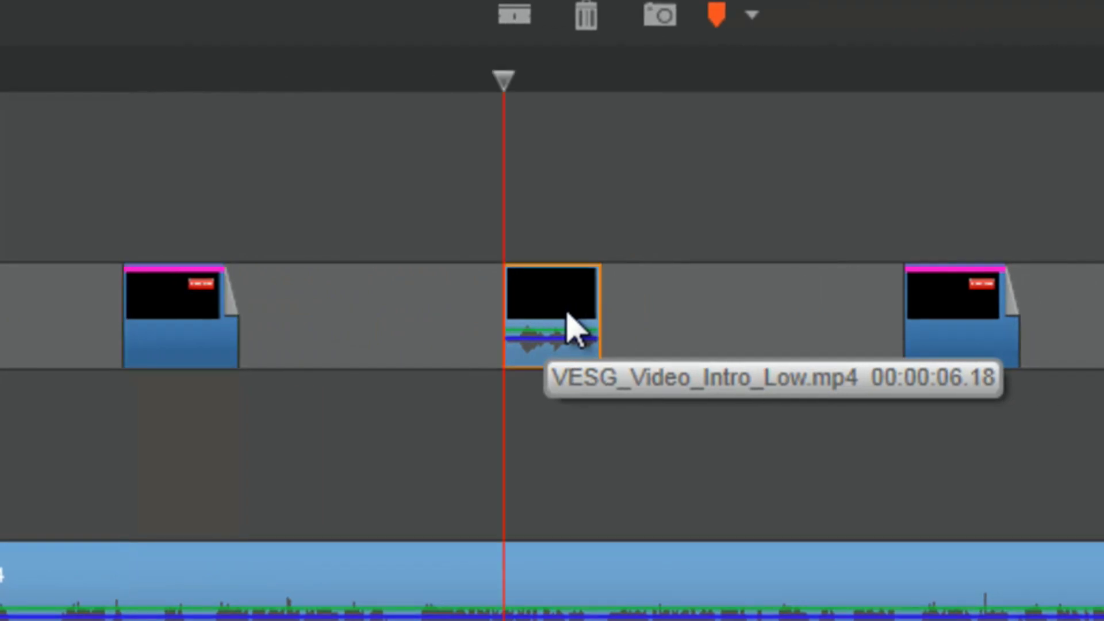
{"action": "right_click", "coordinate": [572, 331]}
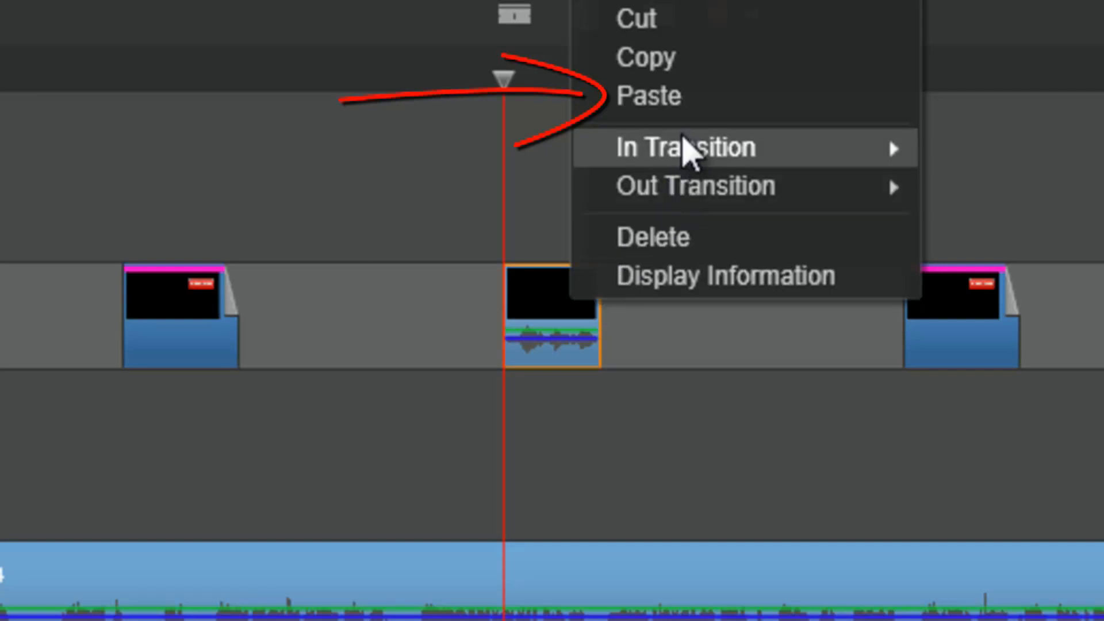
{"action": "left_click", "coordinate": [683, 99]}
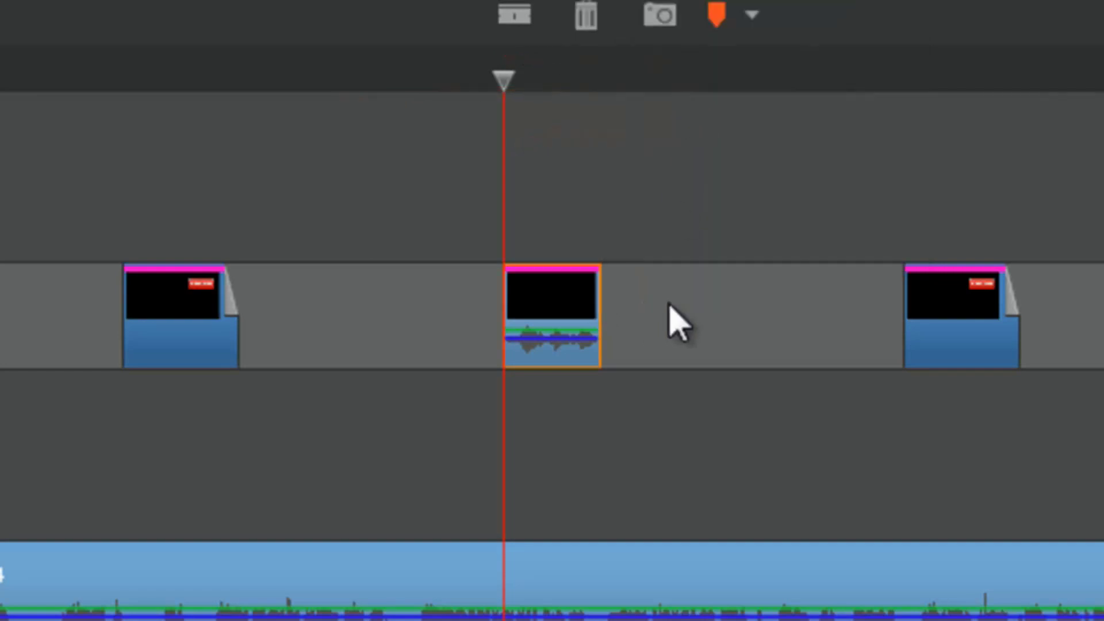